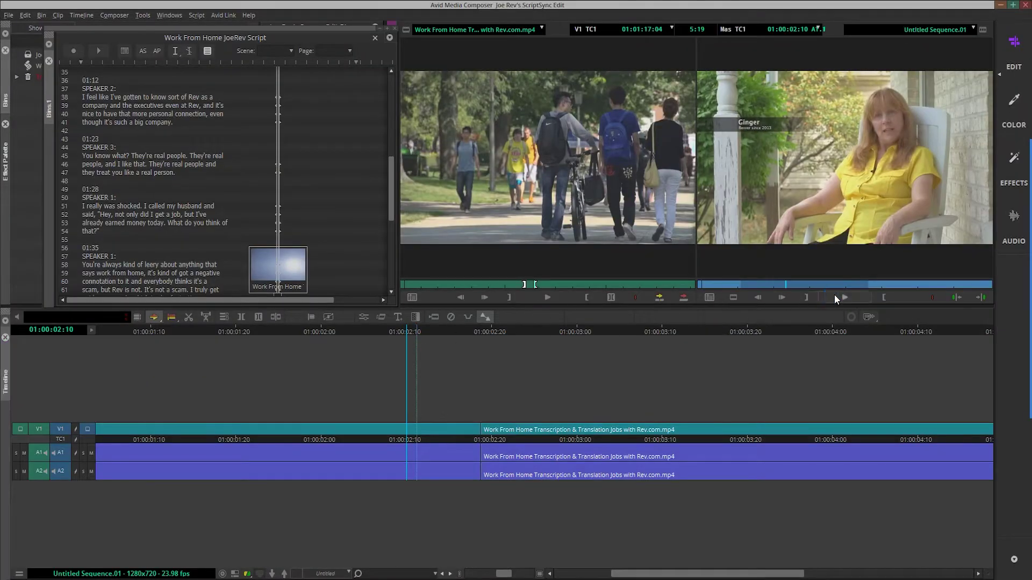
Add edits at 01:00:05:20 and 01:00:05:23, then lift the short segment between them, leaving a gap
click(844, 297)
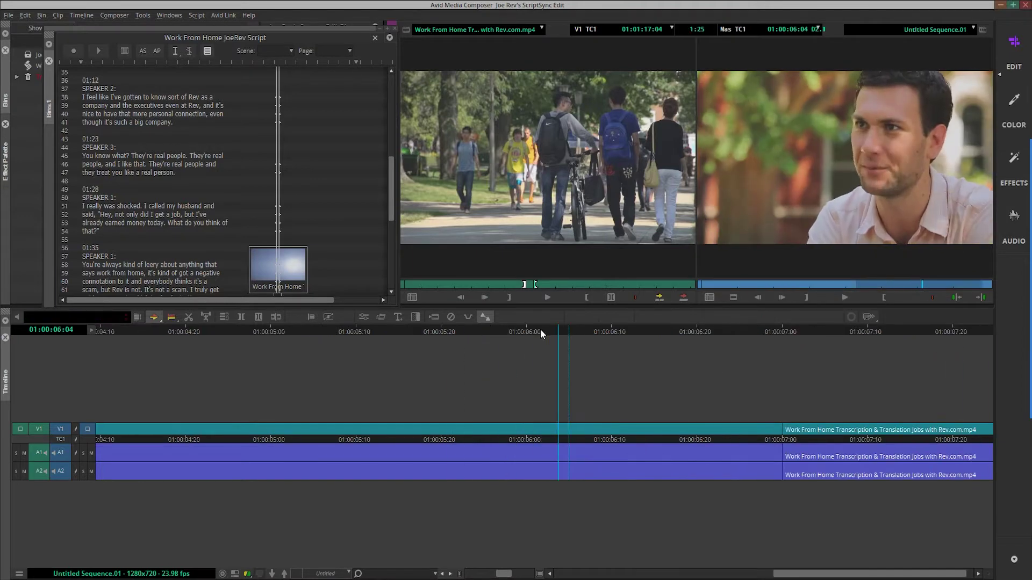
click(848, 298)
click(402, 332)
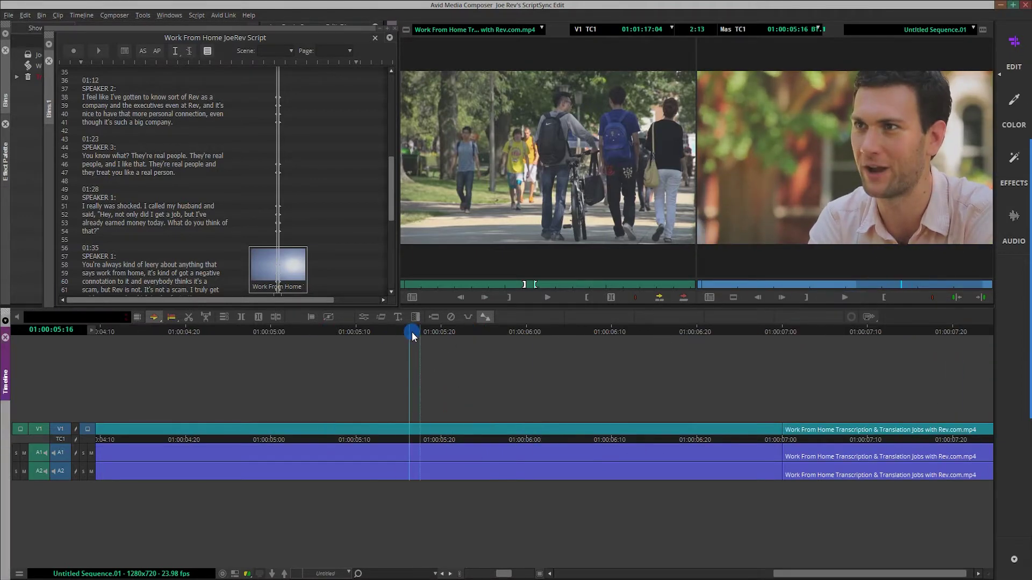
click(276, 317)
click(444, 332)
click(462, 332)
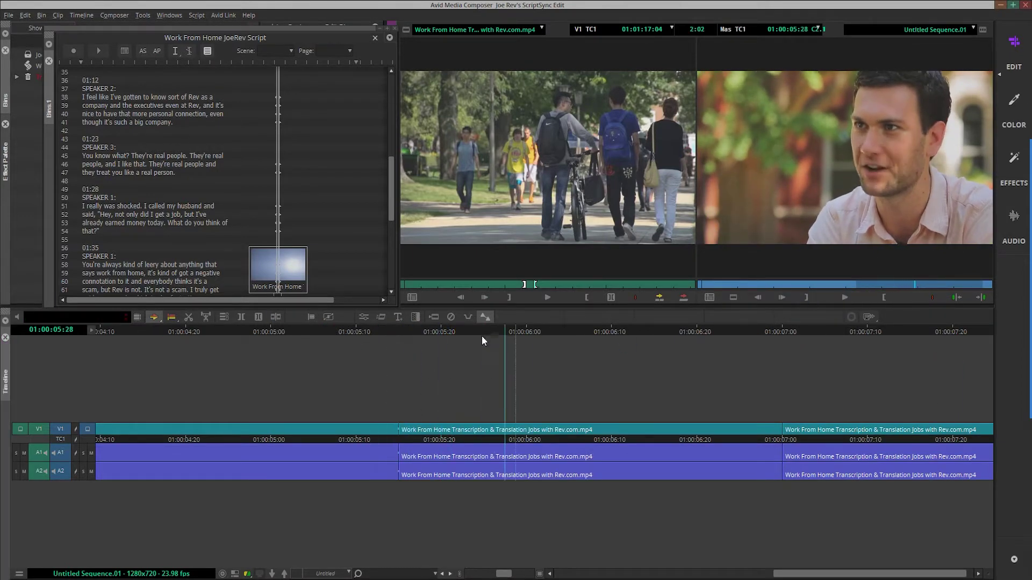
click(276, 317)
click(426, 433)
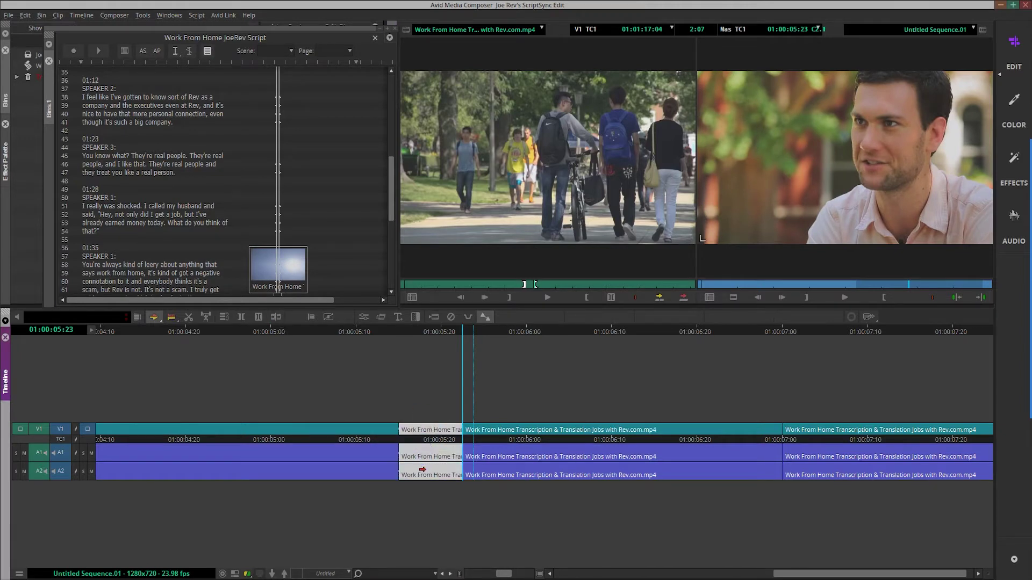
key(Delete)
Search the script text for the word 'Rev' with Ctrl+F, then close the Find window
key(ctrl+f)
text(Rev)
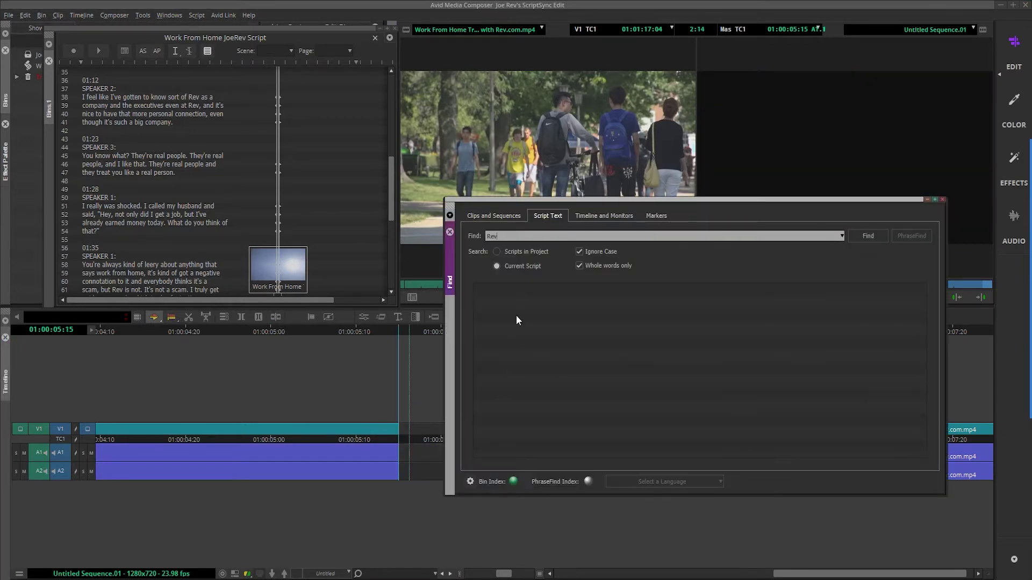
key(Return)
key(Return)
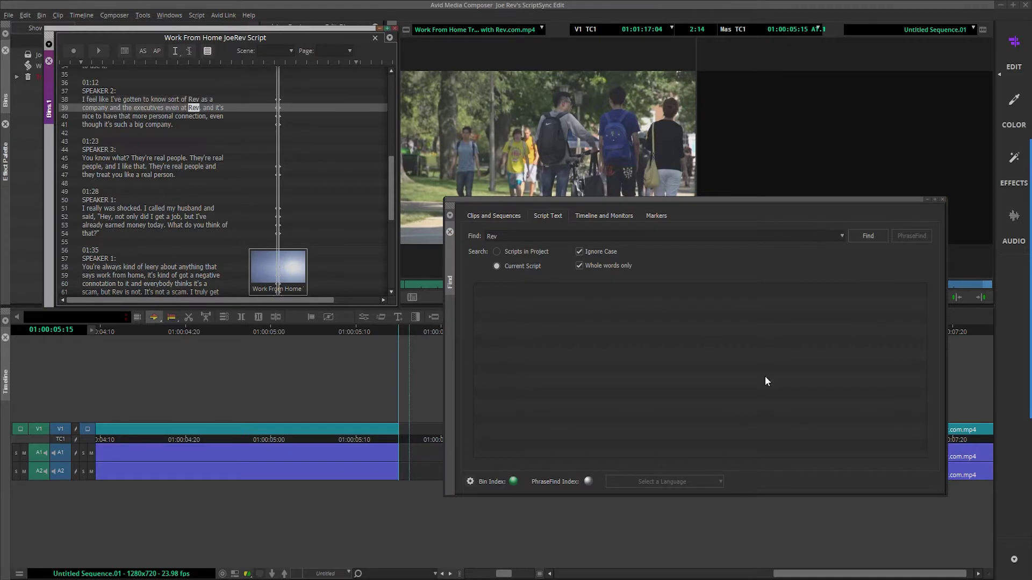
click(942, 200)
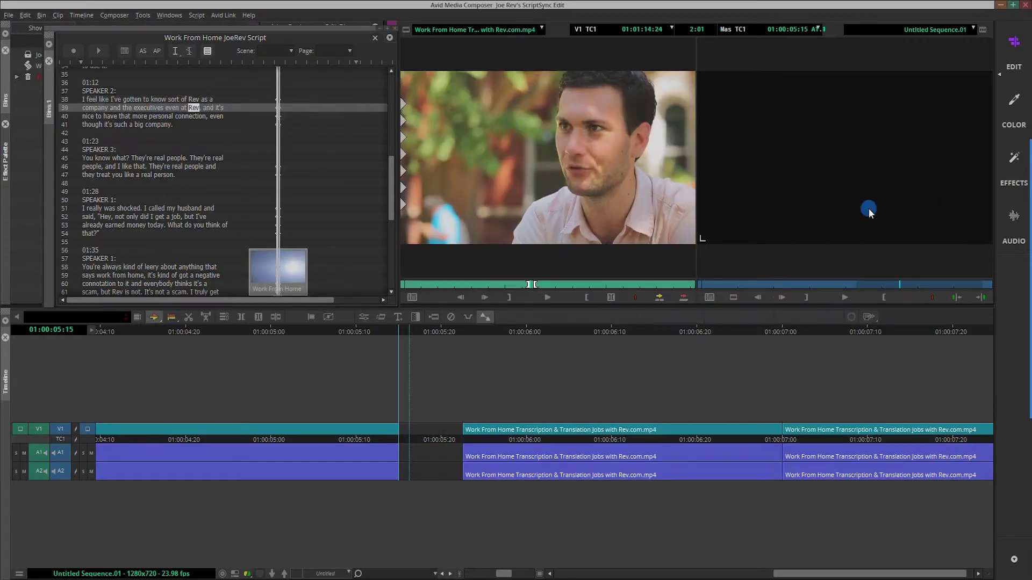
Play the source take, then cue and play the take for script line 20
click(553, 301)
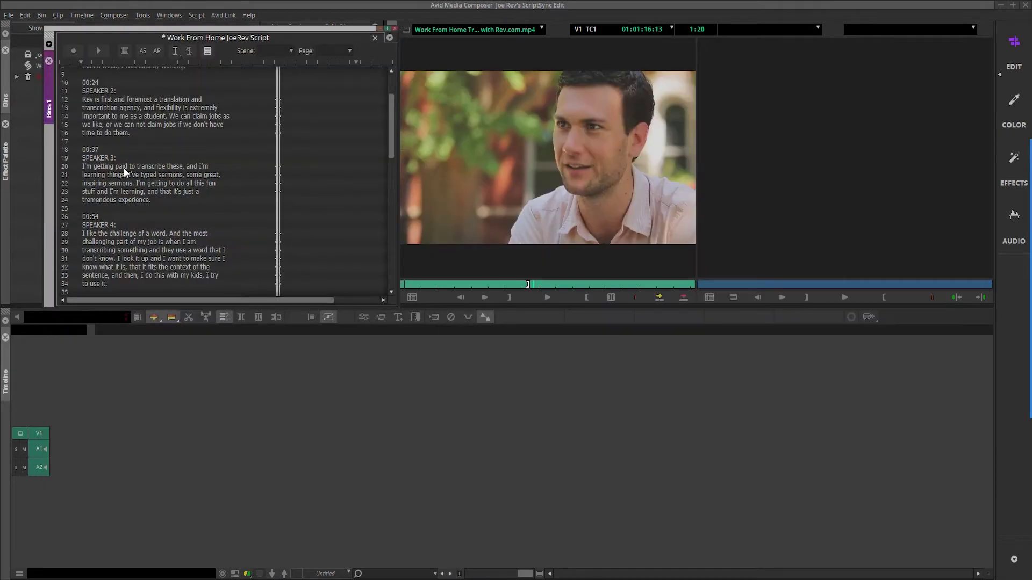
click(124, 167)
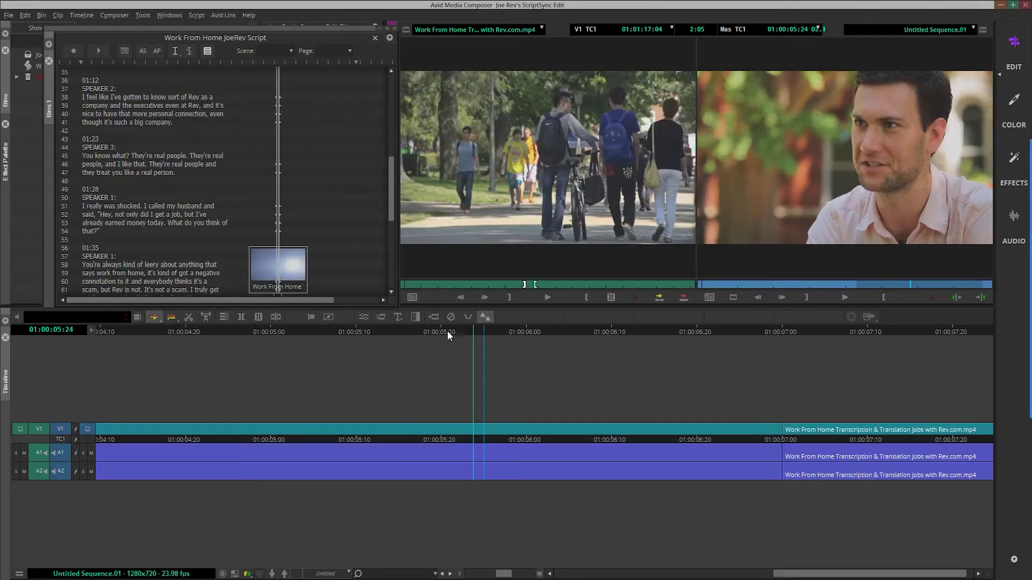
click(408, 334)
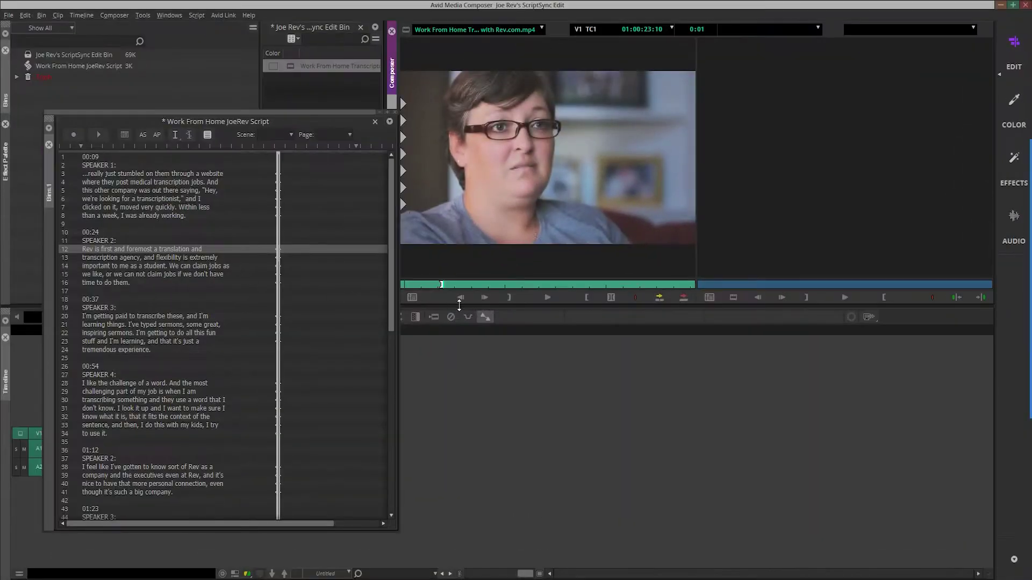
click(543, 299)
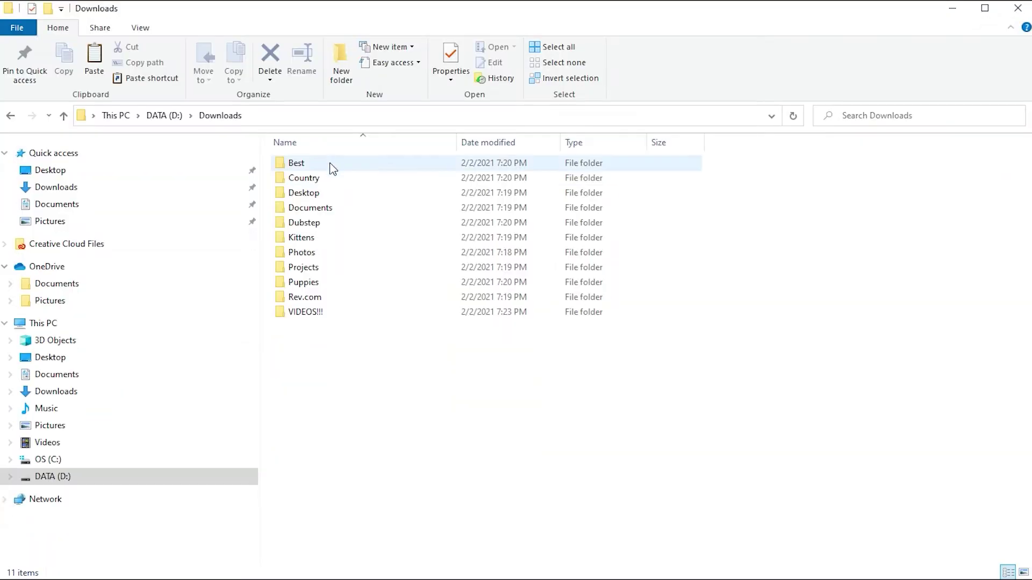
Go from Downloads into the VIDEOS!!! folder and then its THIS ONE!!! subfolder
double_click(410, 308)
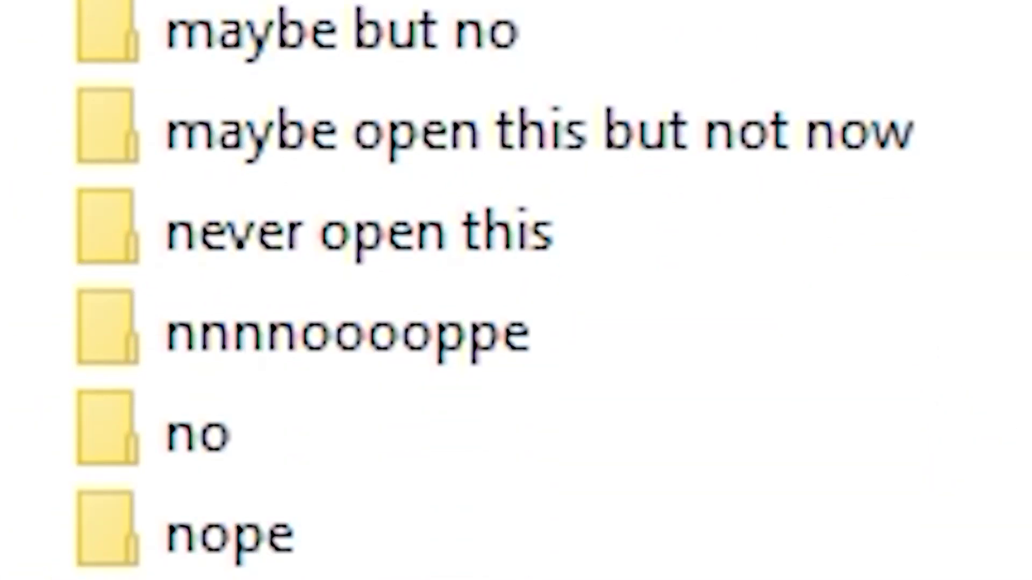
double_click(360, 357)
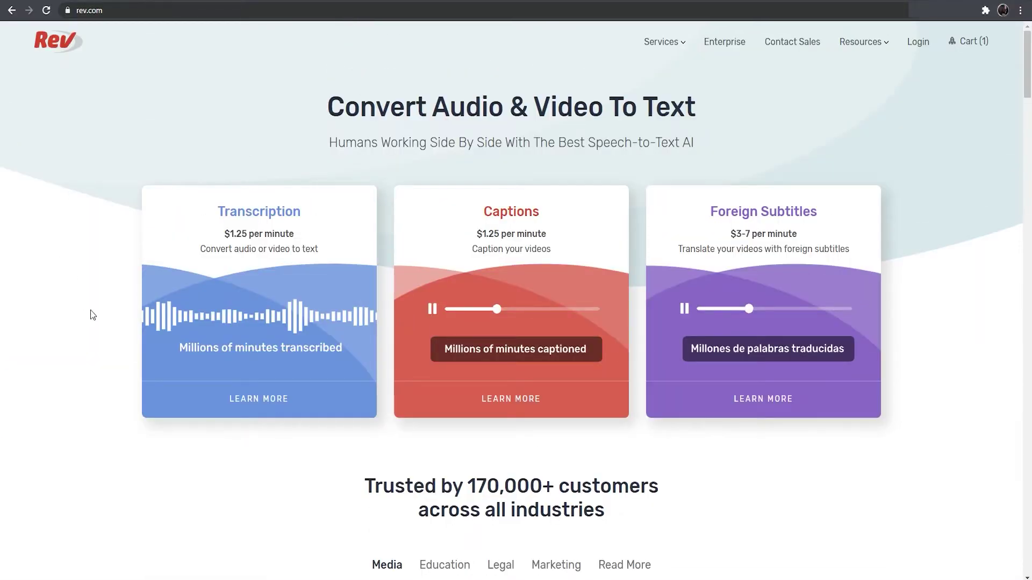
Open the Transcription service details from LEARN MORE on its rev.com card
click(294, 398)
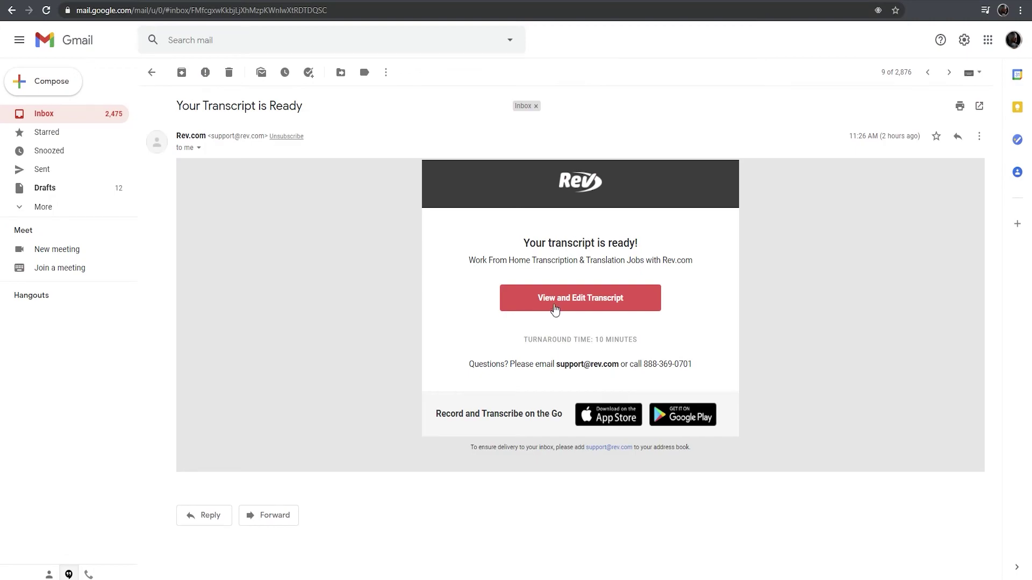
Open the transcript in Rev's editor using the email's View and Edit Transcript button
click(556, 299)
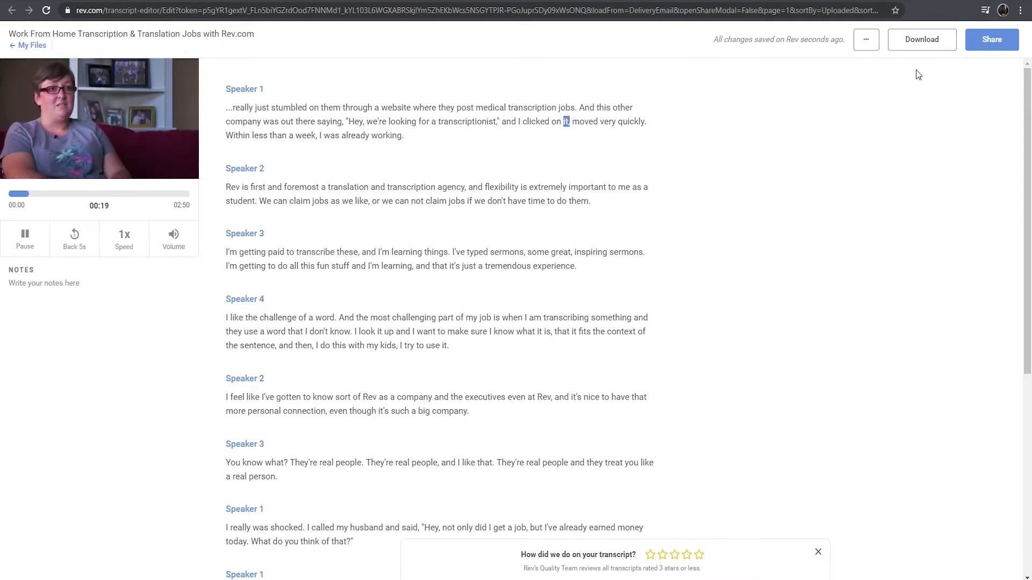
Export the transcript in the Avid ScriptSync format as a Plain Text .txt file
click(927, 41)
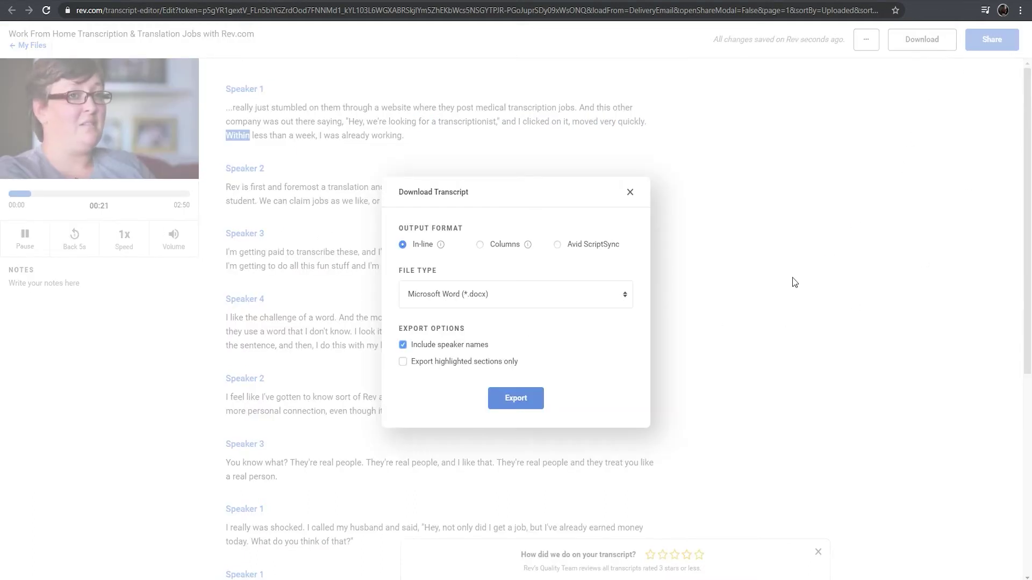
click(558, 246)
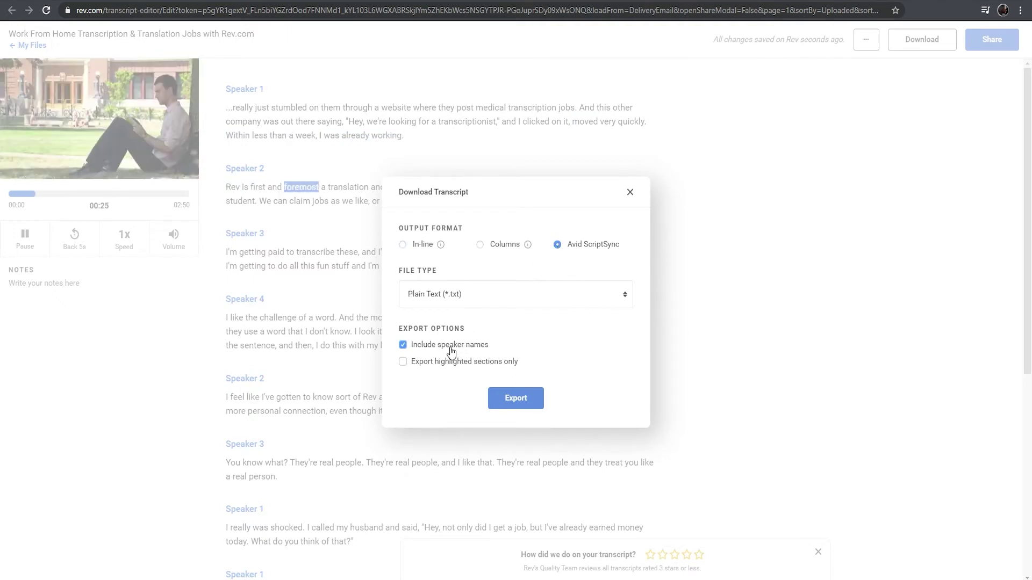
click(512, 400)
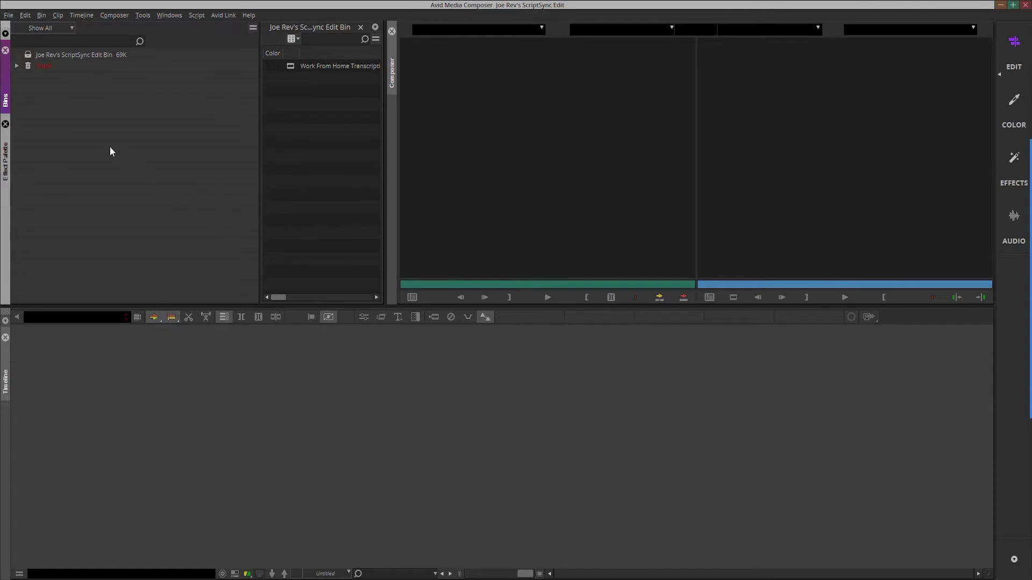
Create a new script from the Work From Home JoeRev transcript text file
click(8, 15)
mouse_move(15, 25)
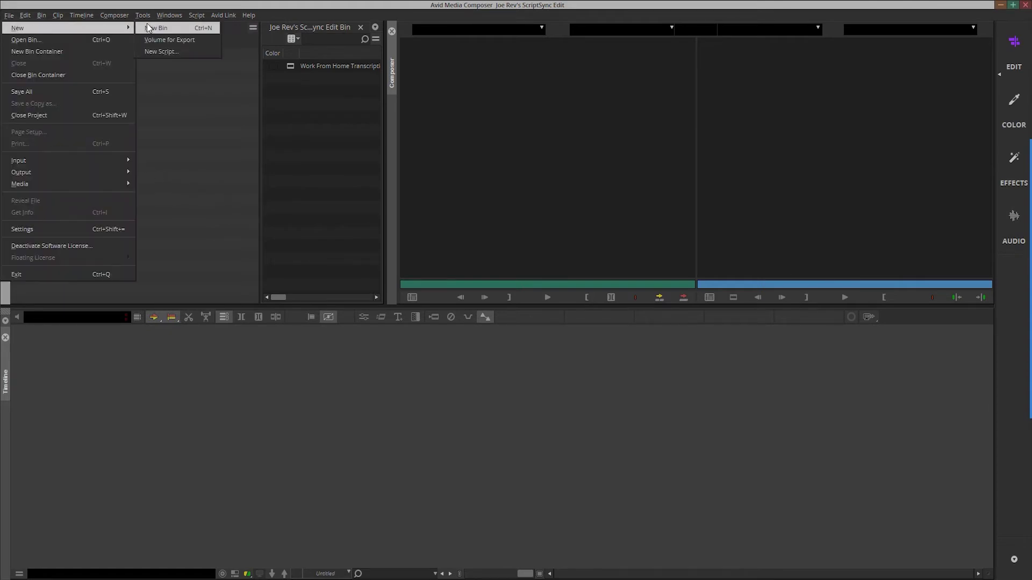
click(165, 53)
drag(691, 276, 696, 468)
click(436, 371)
click(674, 497)
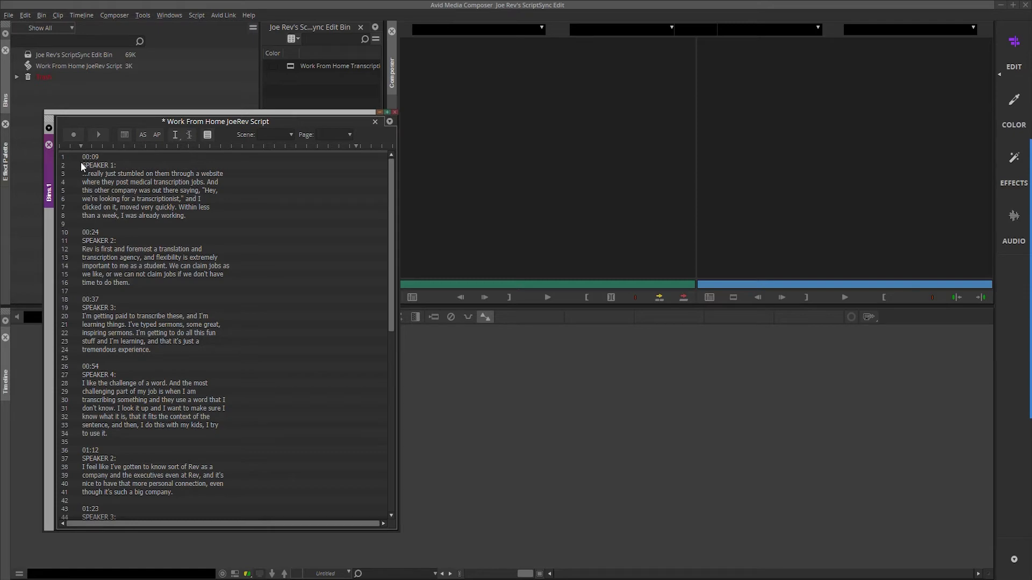
Select the script's first lines and attach the interview clip from the bin to them
drag(90, 157, 314, 488)
drag(288, 64, 309, 247)
drag(309, 284, 248, 282)
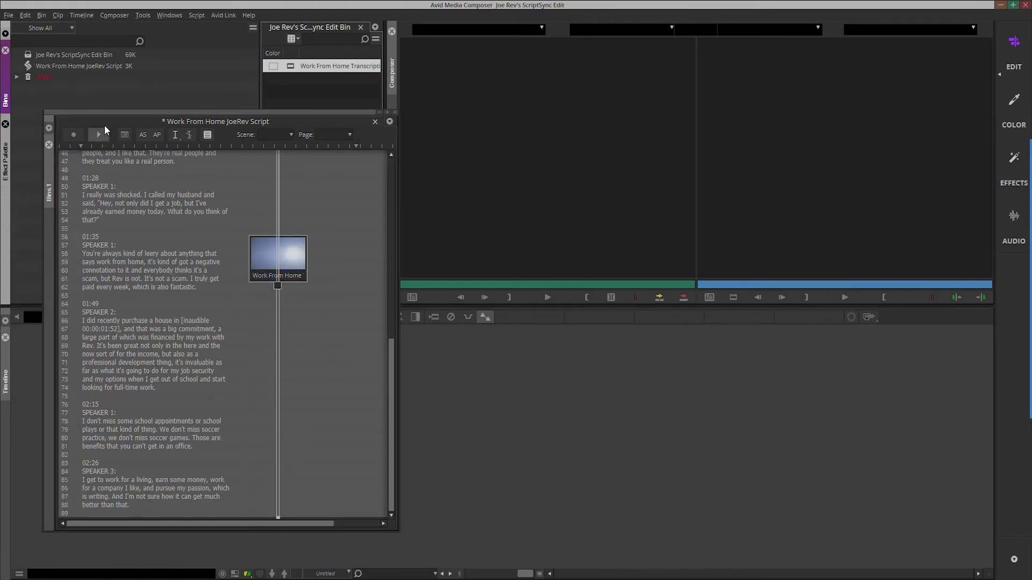
scroll(186, 209, up, 15)
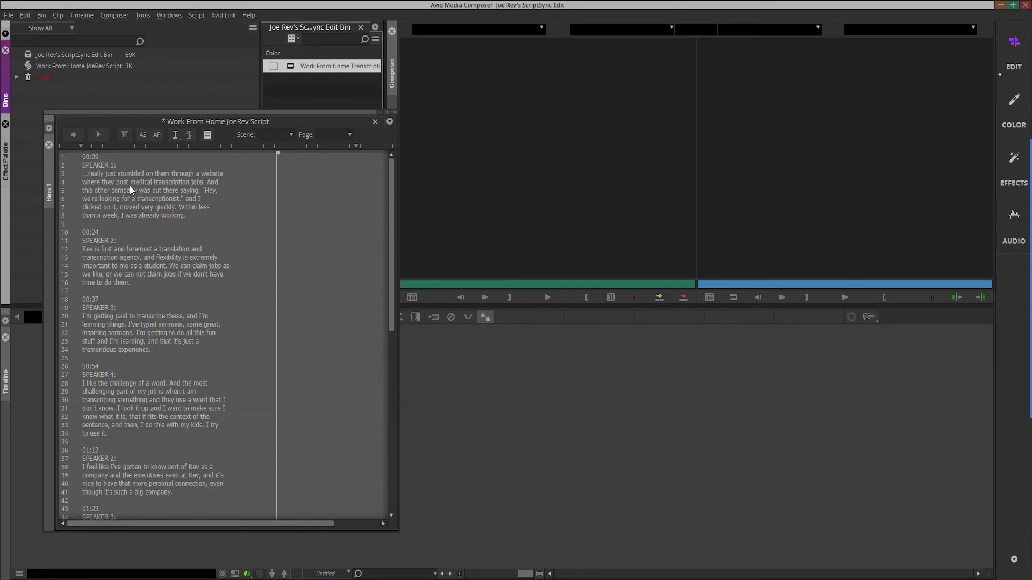
click(90, 169)
Select all script text and run ScriptSync on audio tracks A1 and A2
drag(84, 156, 319, 556)
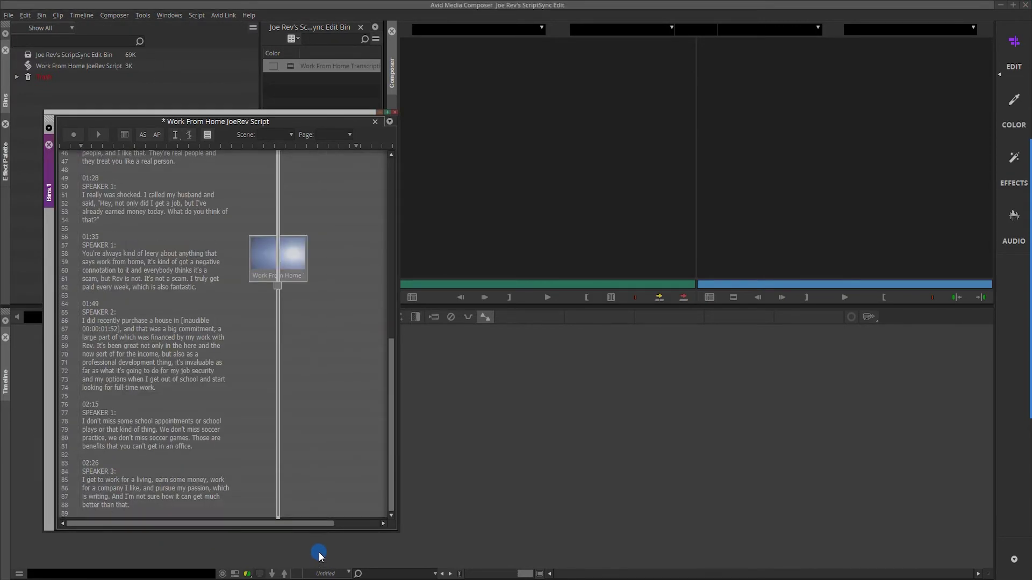
click(197, 16)
click(229, 178)
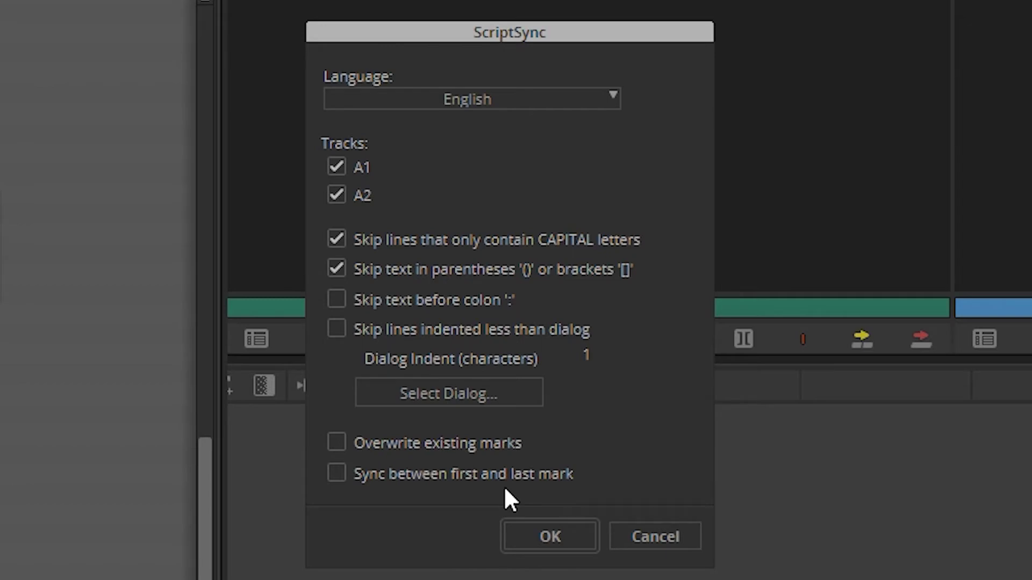
click(547, 536)
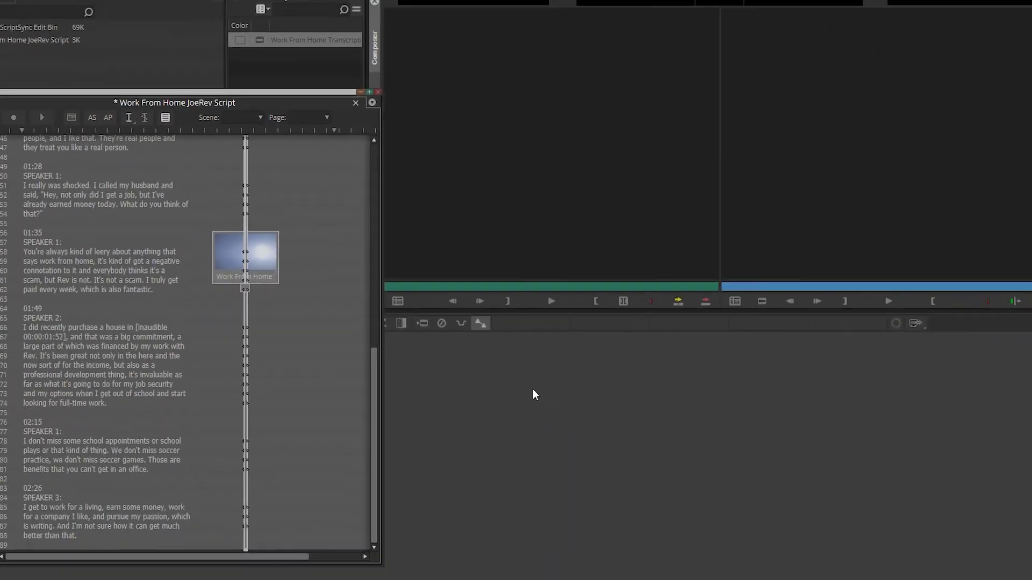
Scroll to the script's top, cue line 12's take and play it in the source monitor
scroll(227, 314, up, 15)
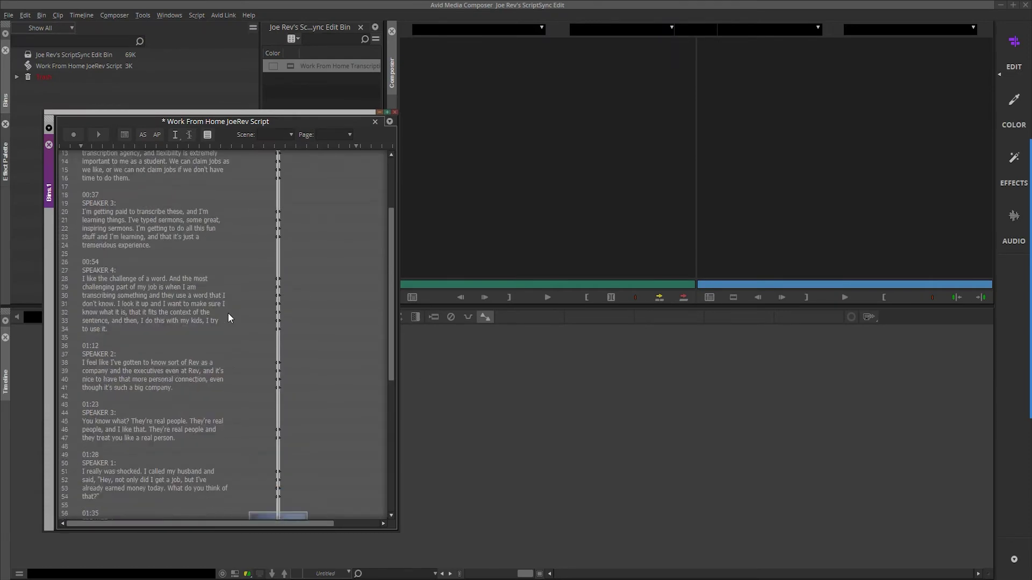
click(228, 305)
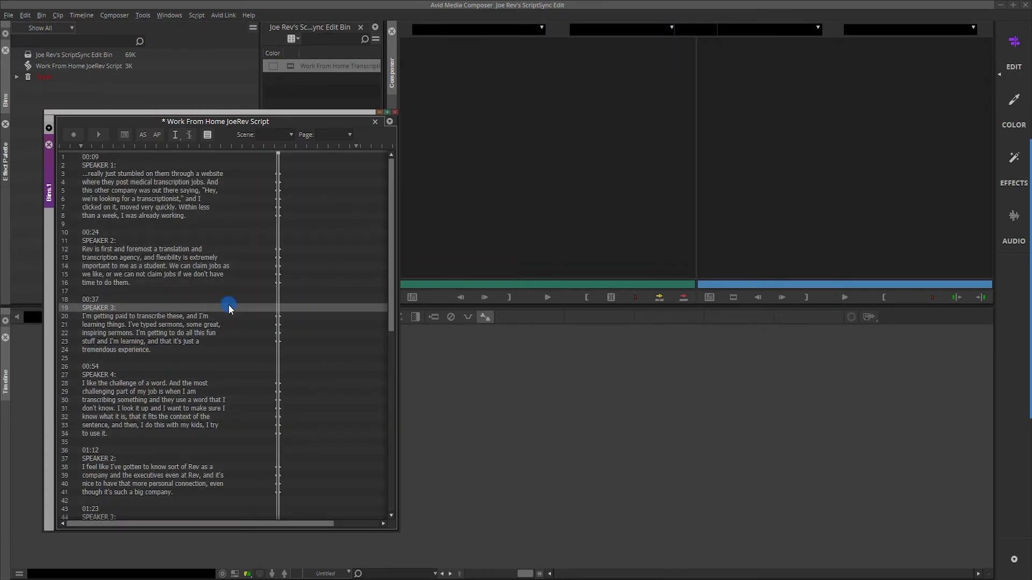
click(155, 250)
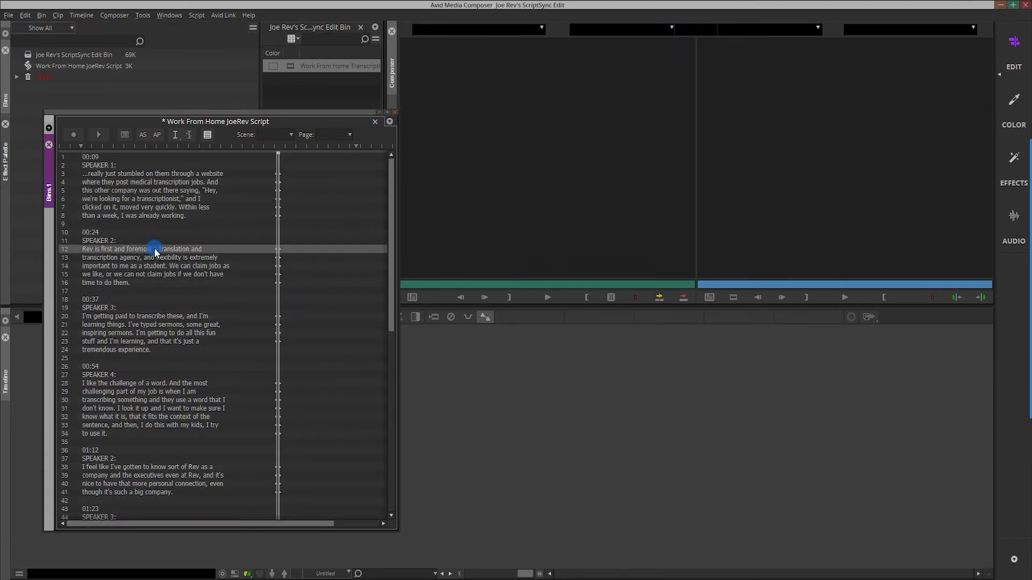
click(542, 300)
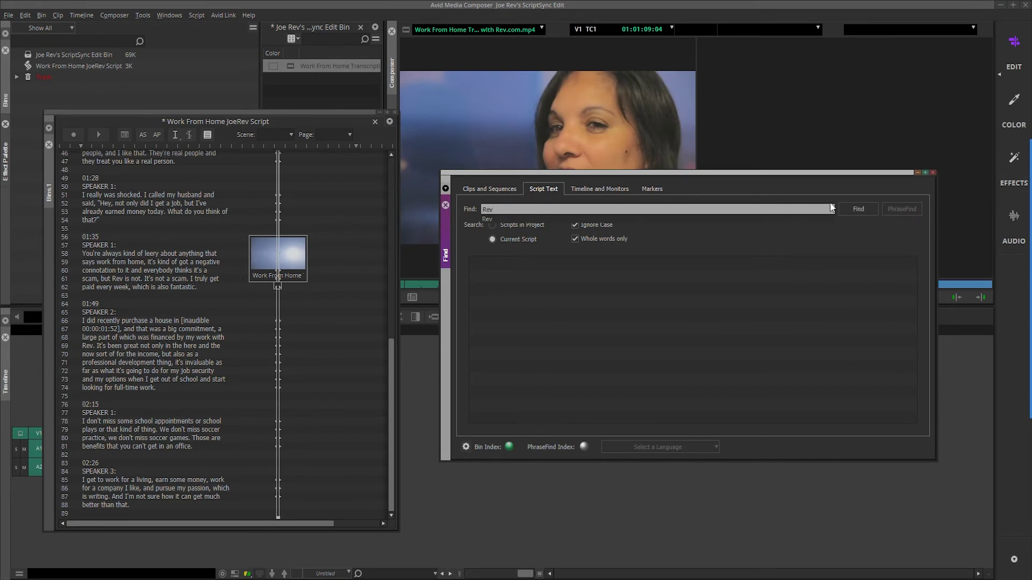
Find 'Rev' in the script, step through the matches back to line 39, and load that clip
click(851, 210)
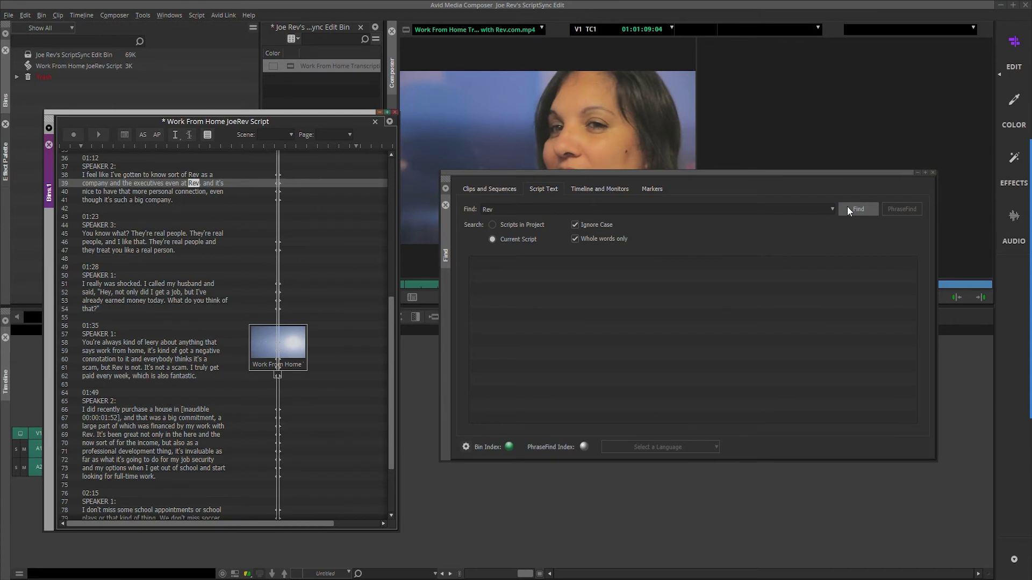
click(847, 209)
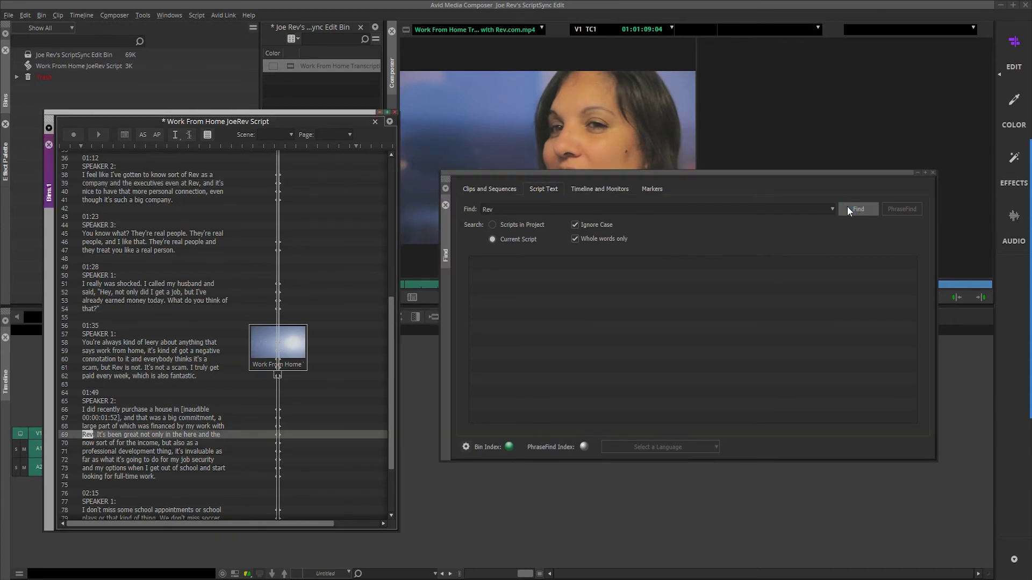
click(848, 209)
click(531, 330)
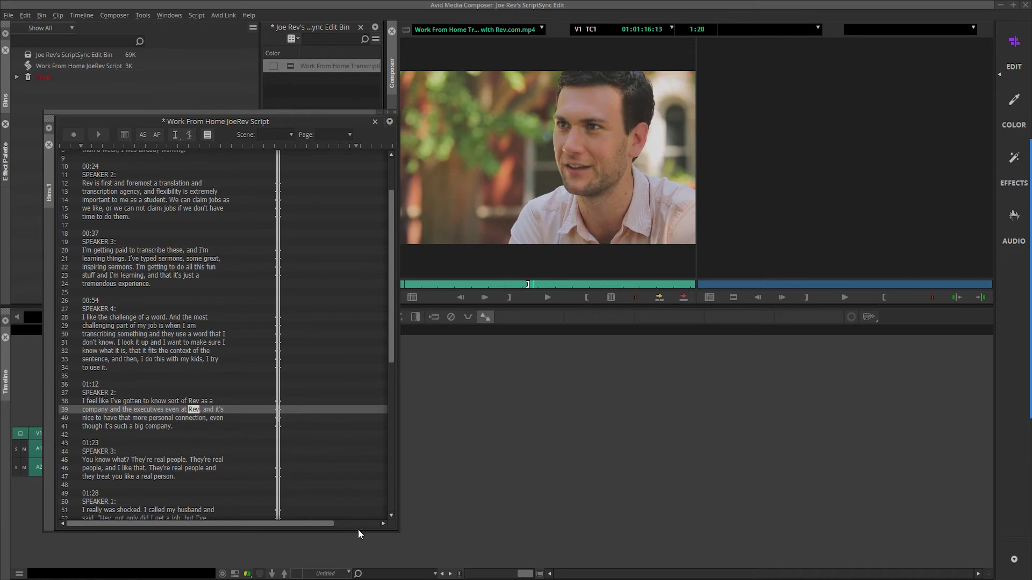
Resize the script window to reveal the timeline, then play Speaker 3's line 20 take
drag(358, 531, 364, 234)
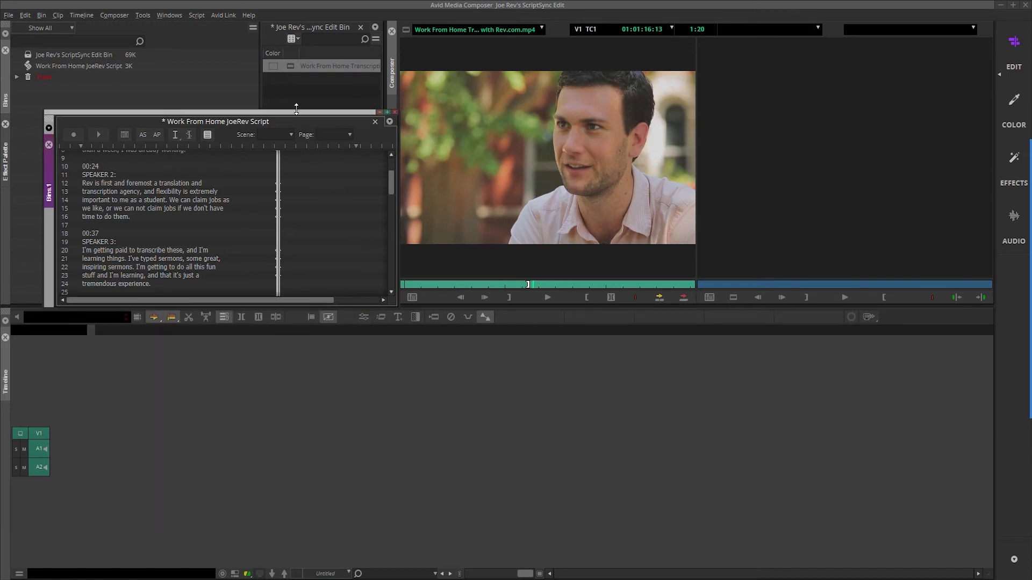
drag(296, 113, 287, 24)
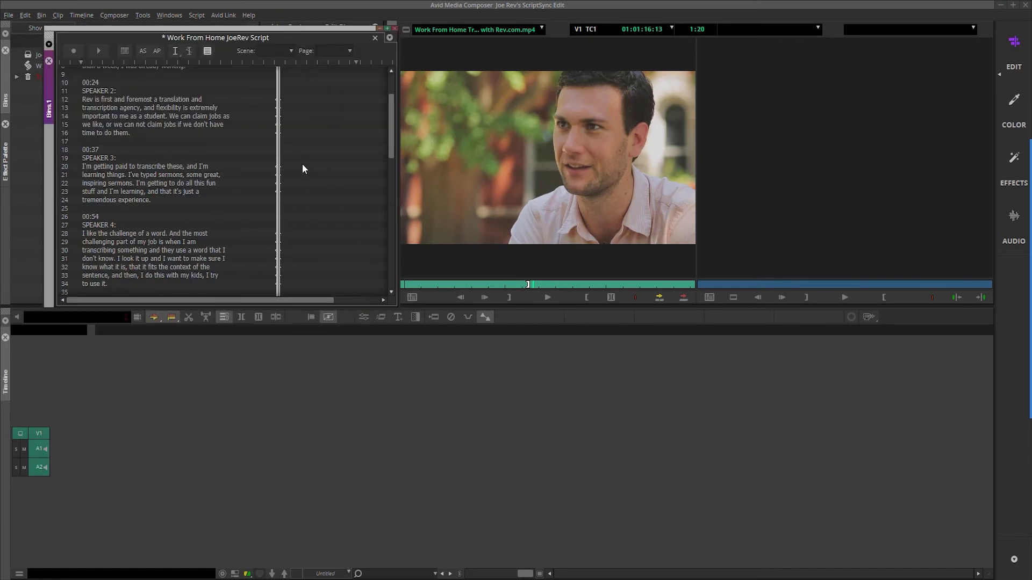
click(120, 165)
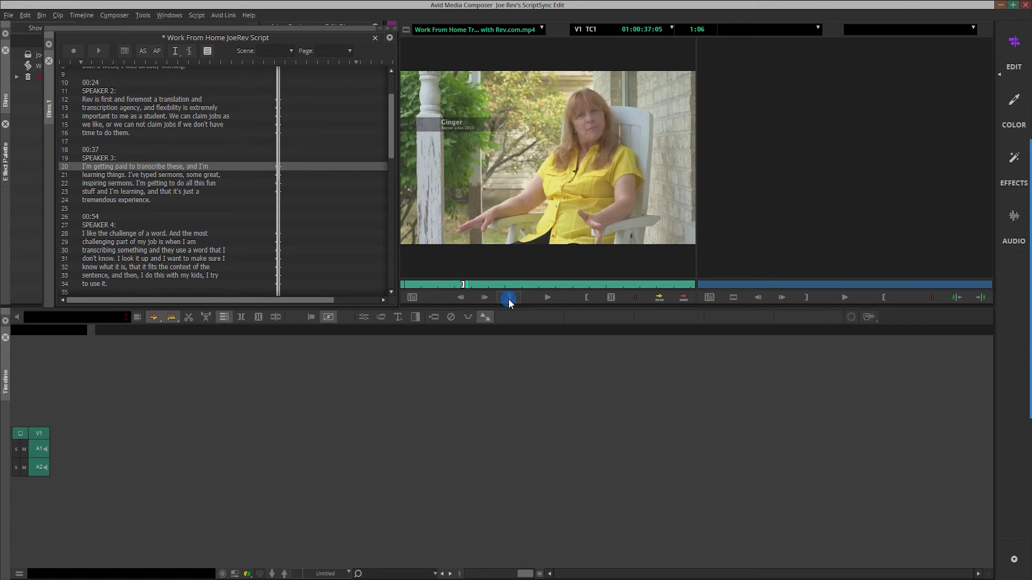
click(546, 299)
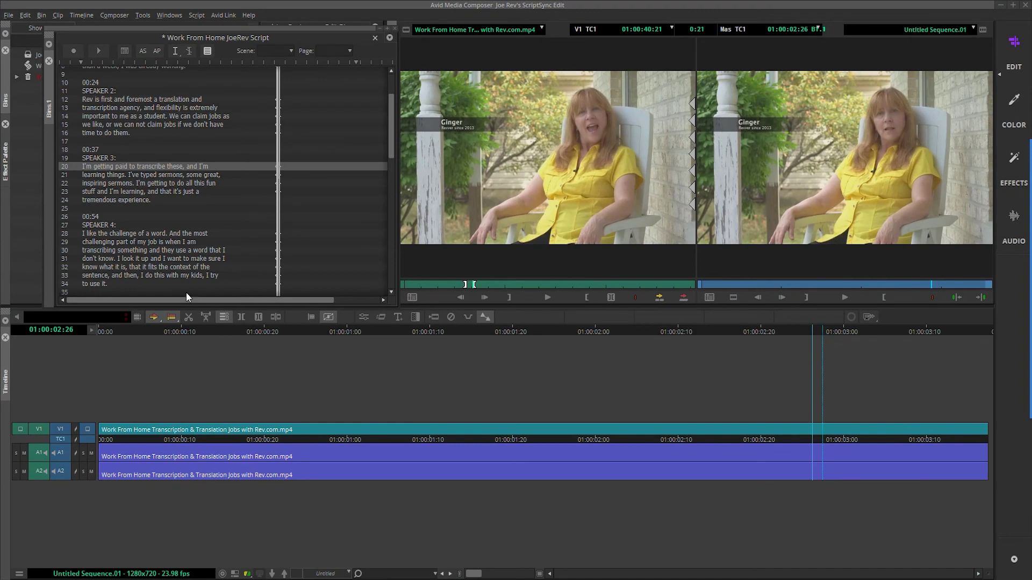
Preview Speaker 3's lines 20–24, then edit Speaker 4's lines 28–34 into the sequence
drag(121, 173, 129, 199)
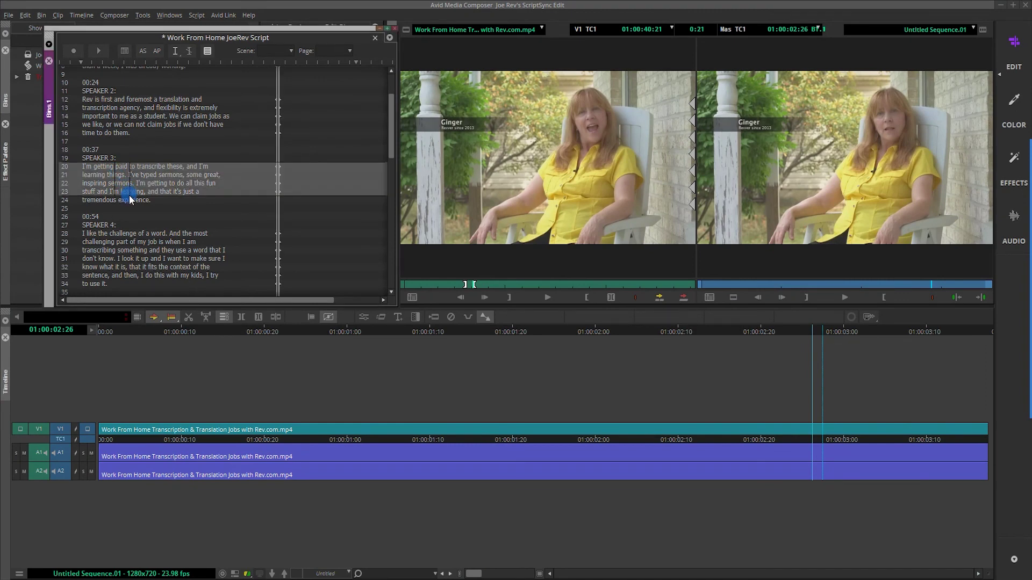
click(547, 298)
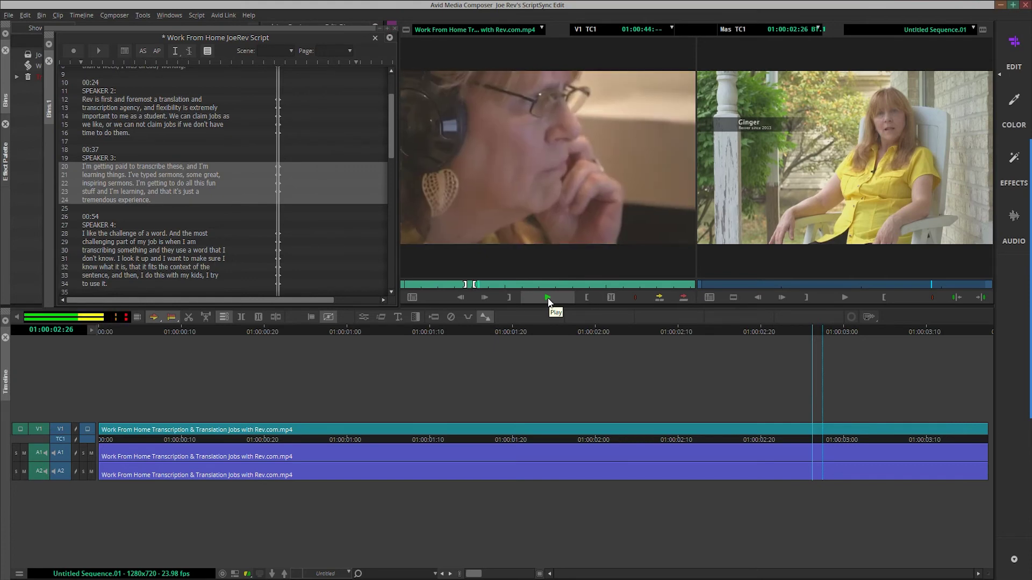
click(548, 298)
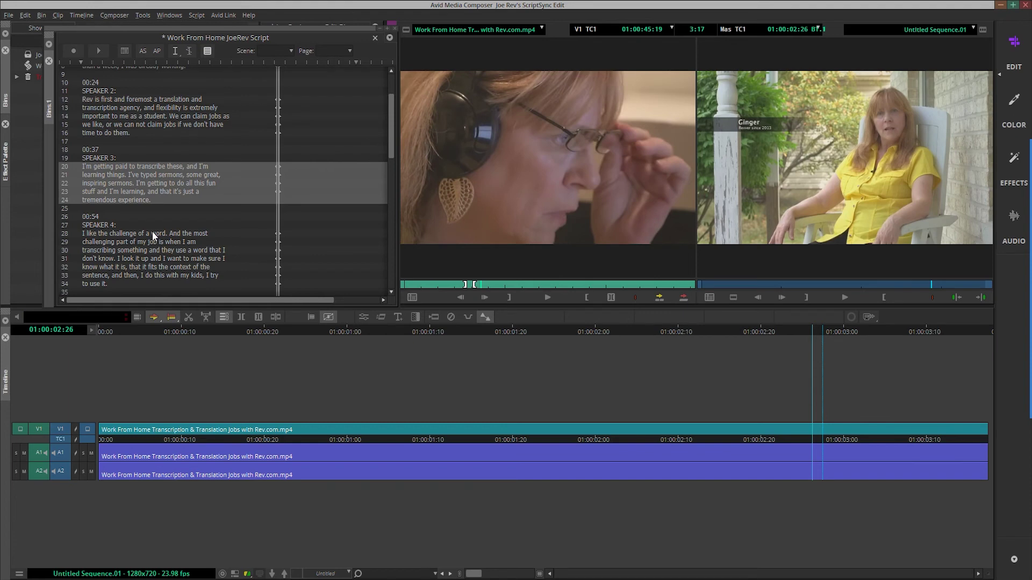
drag(140, 236, 160, 283)
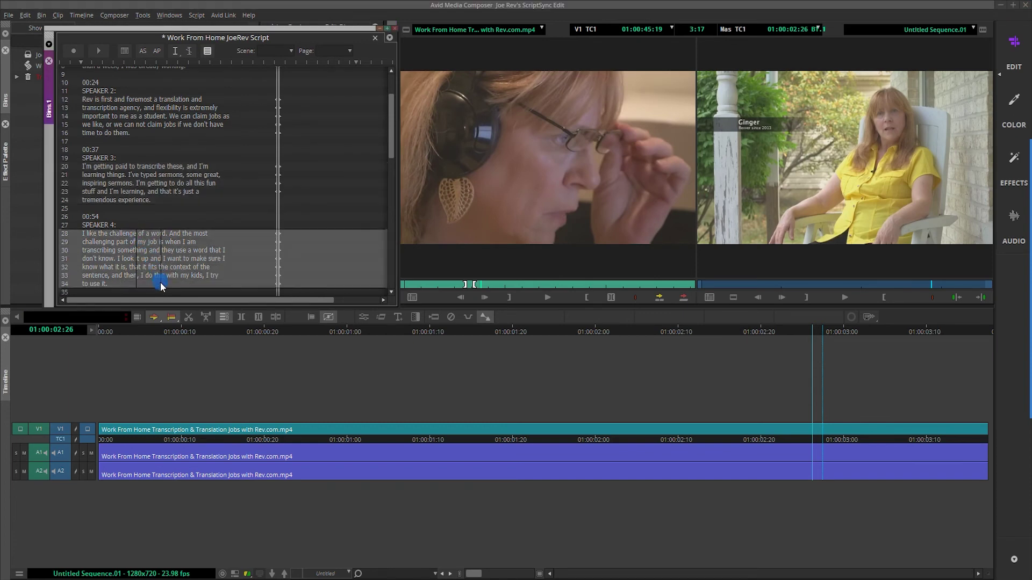
click(540, 298)
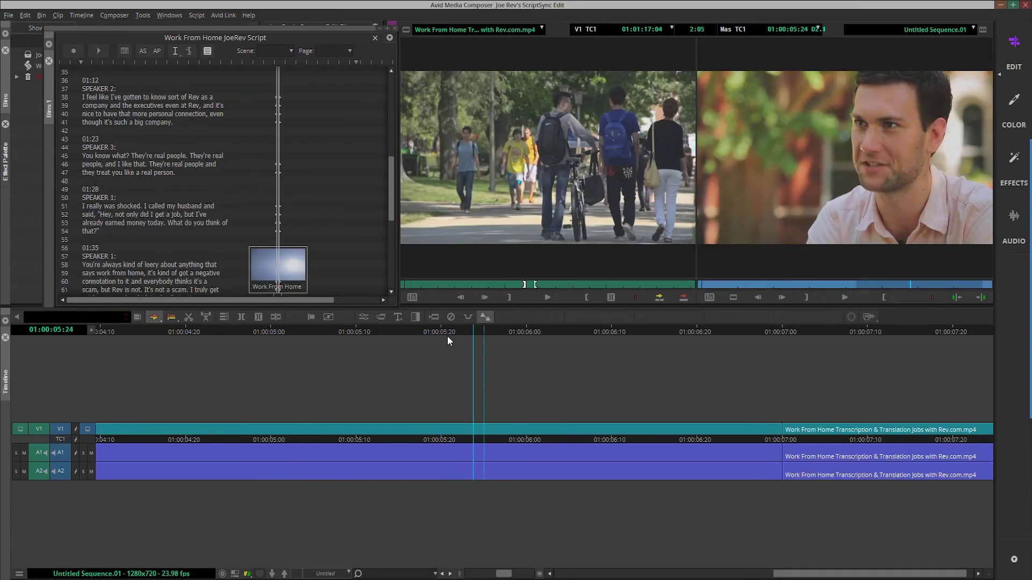
Add edit cuts in the sequence at 01:00:05:15 and 01:00:05:23
drag(424, 331, 408, 333)
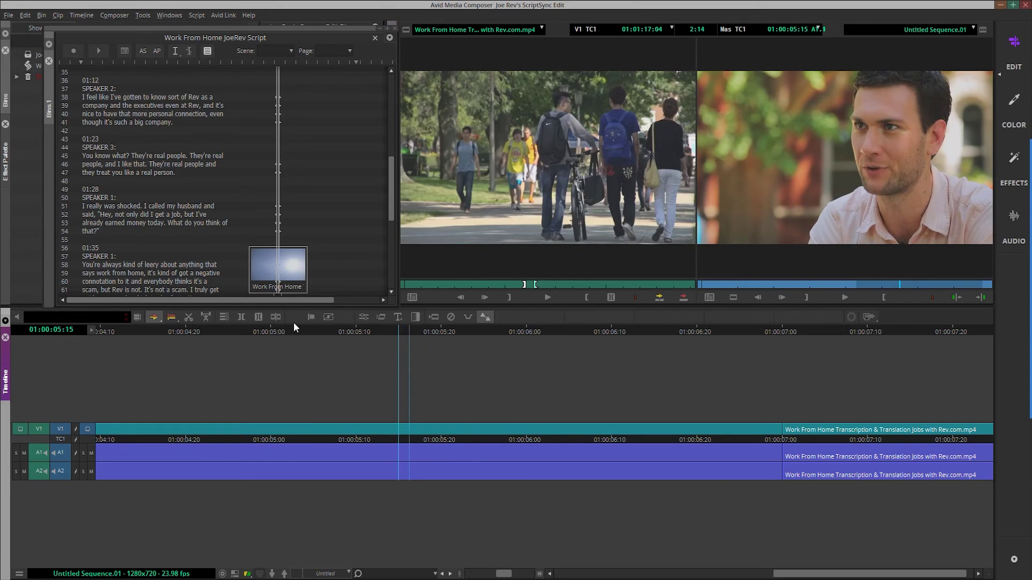
key(h)
key(Left)
key(Left)
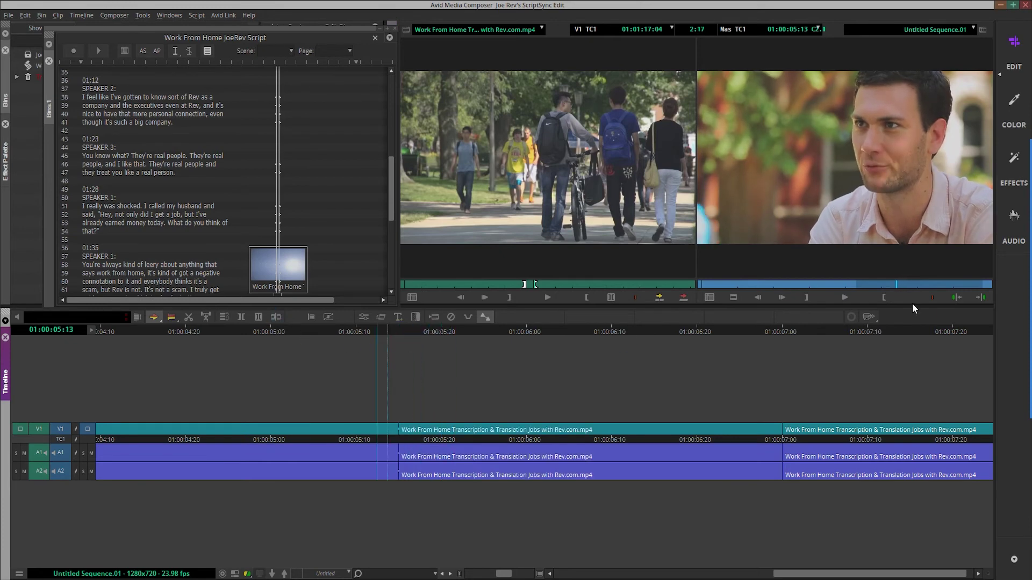
click(845, 296)
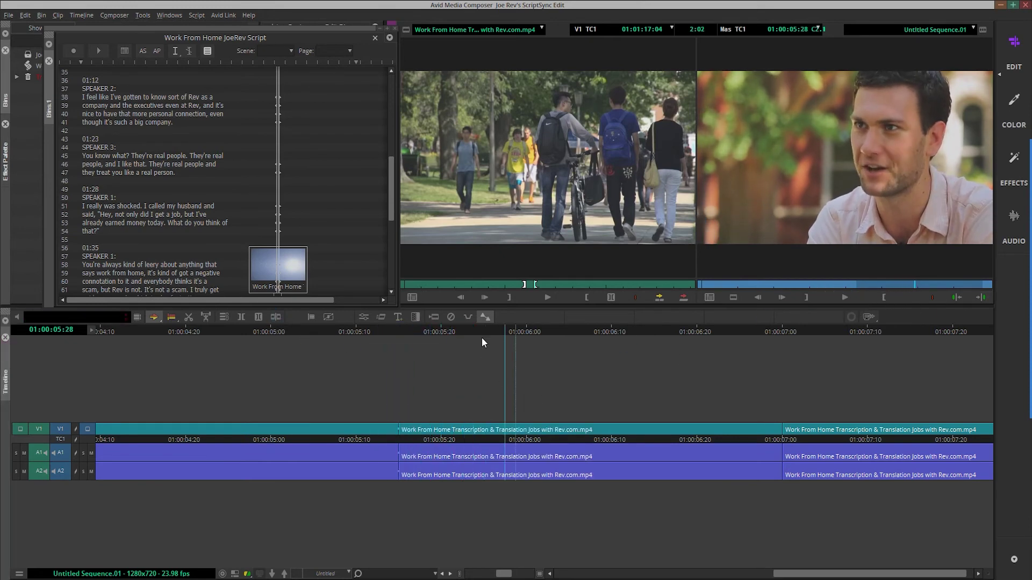
click(463, 332)
key(h)
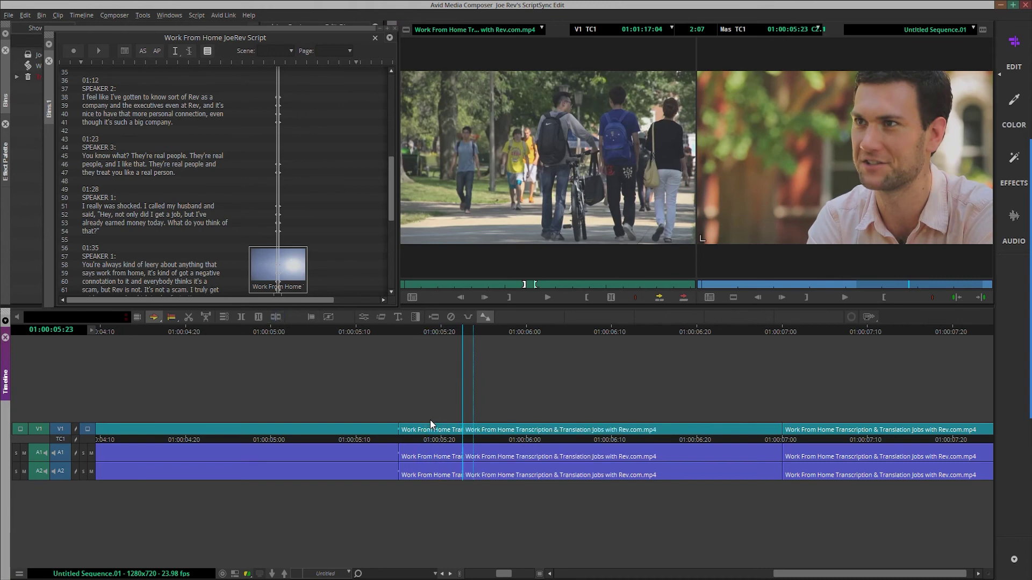
Lift the short segment between the two cuts, leaving a gap, and bring up Find
drag(430, 420, 424, 460)
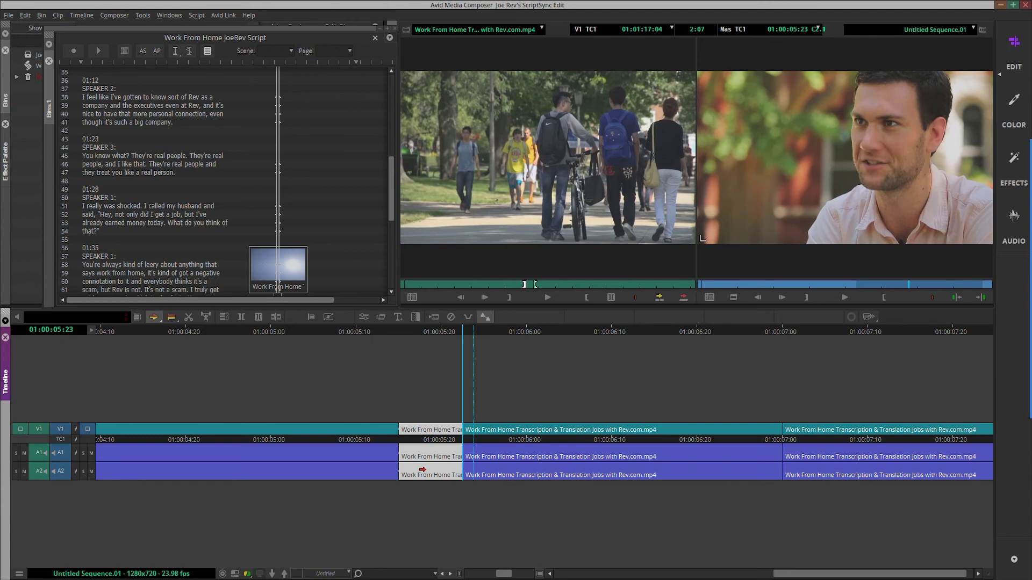
key(Delete)
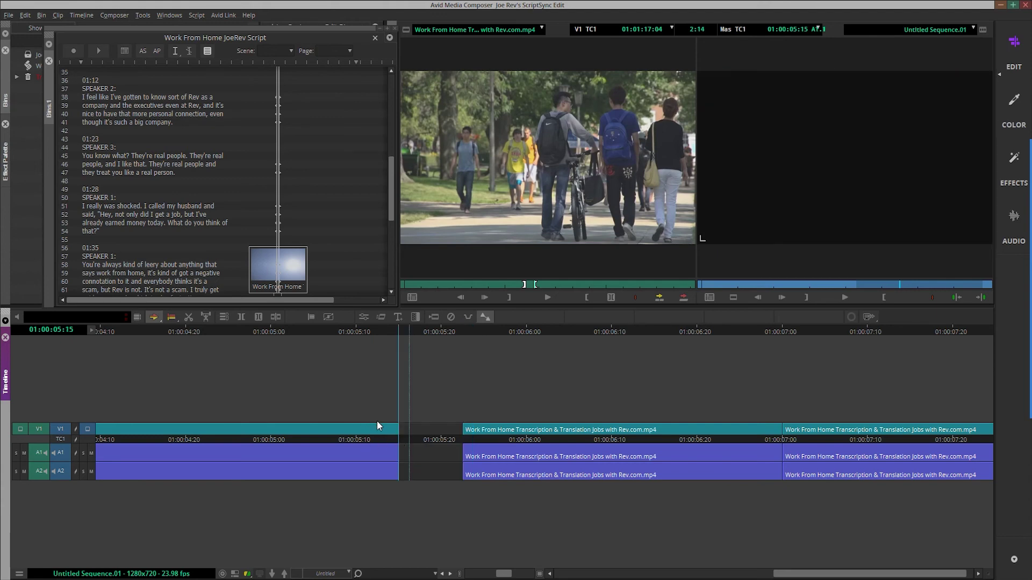
key(ctrl+f)
Search the script for 'Rev', preview the line 39 take, and drop it into the sequence gap
text(Rev)
key(Return)
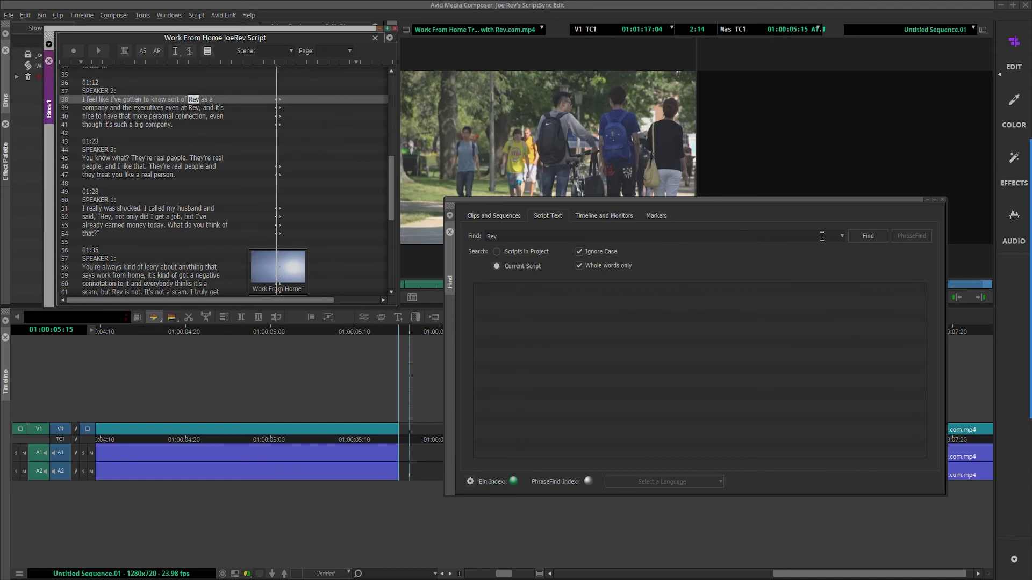
click(868, 235)
click(549, 297)
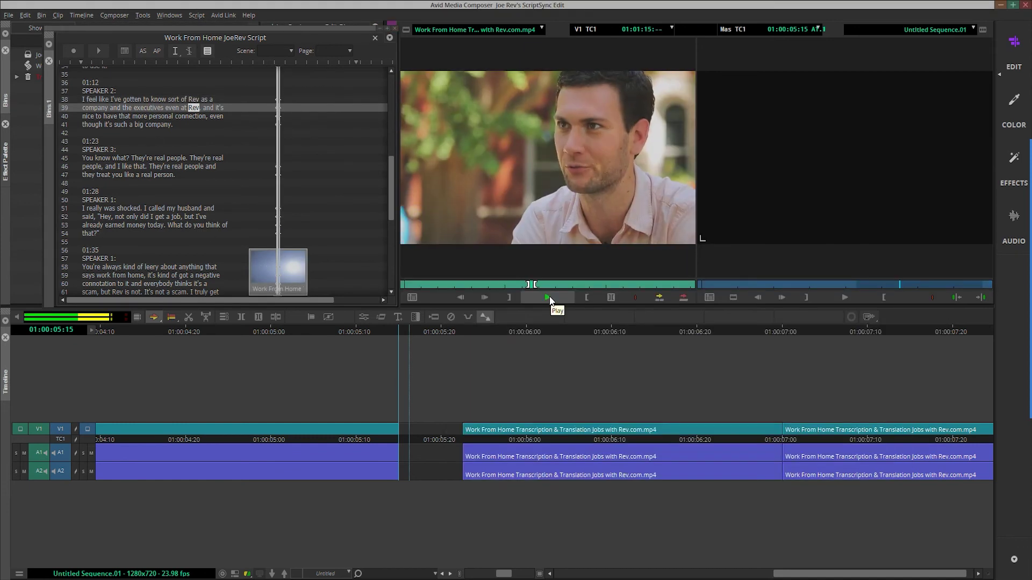
click(549, 297)
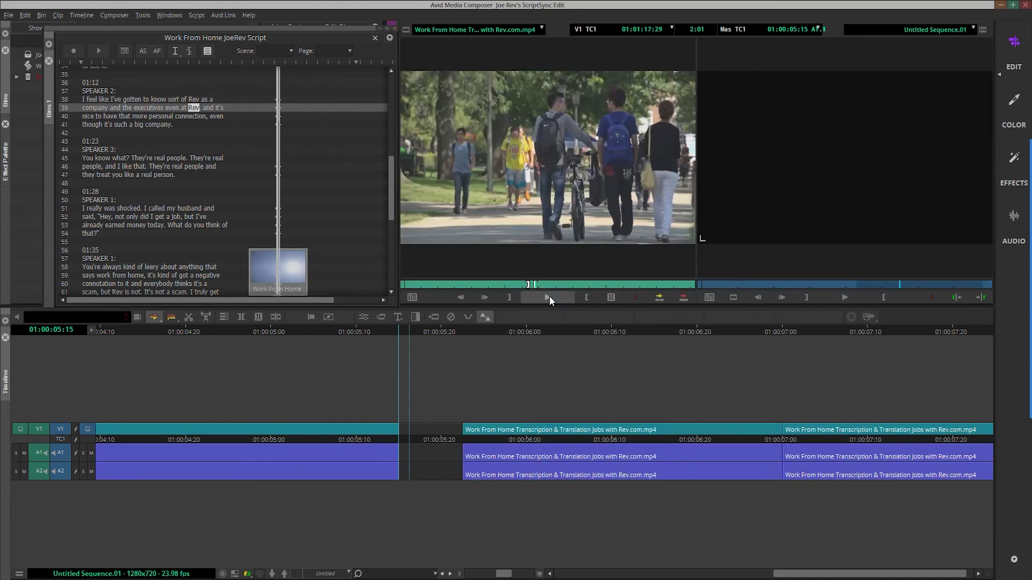
click(586, 297)
drag(543, 311, 437, 420)
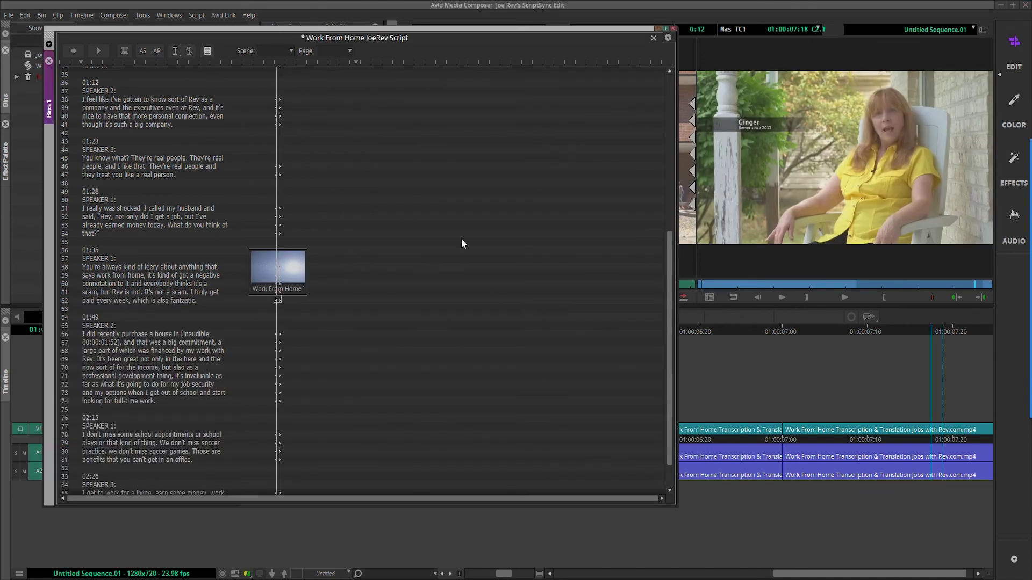
Enable script text editing and change "They're" to "They are" on line 46
click(208, 51)
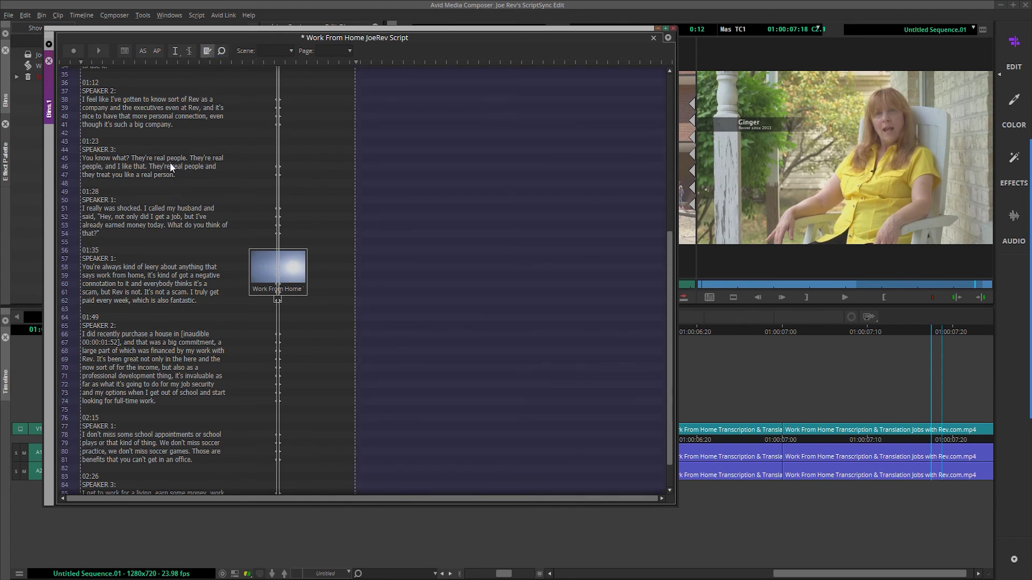
key(BackSpace)
text(a)
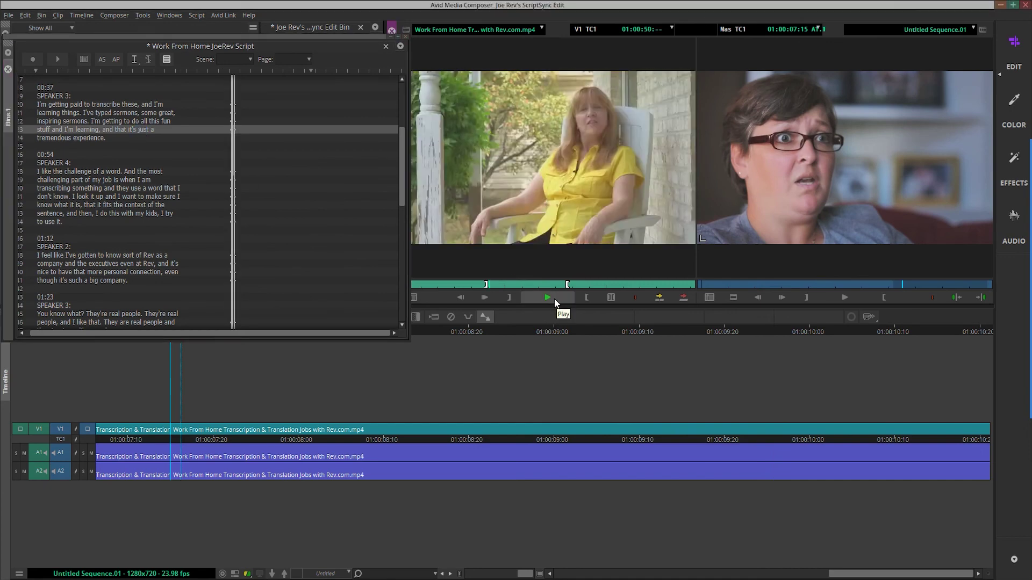
Place the source take in the sequence at 01:00:10:00 and play Speaker 2's line 38 take
click(555, 301)
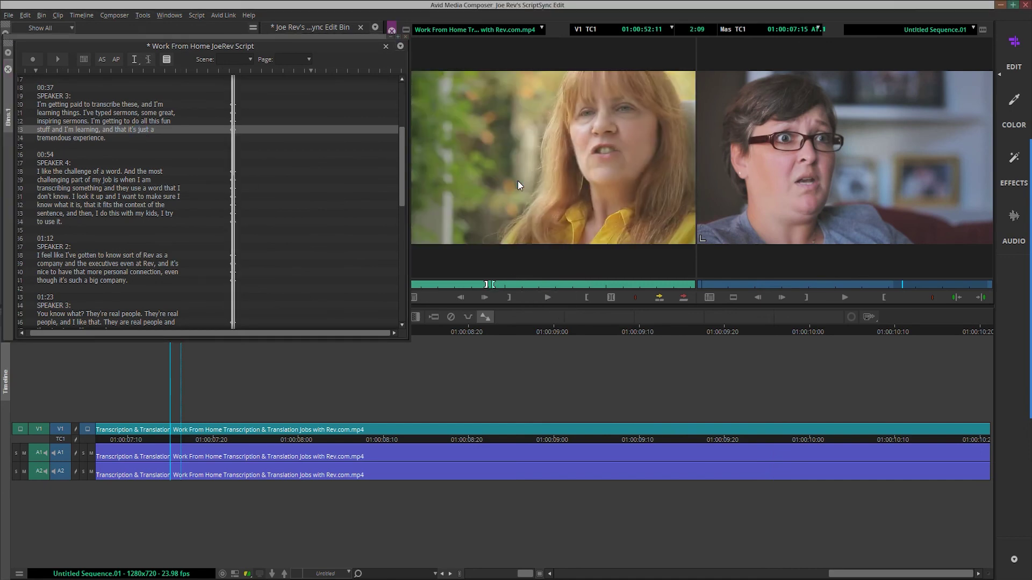
drag(992, 452, 878, 446)
click(83, 257)
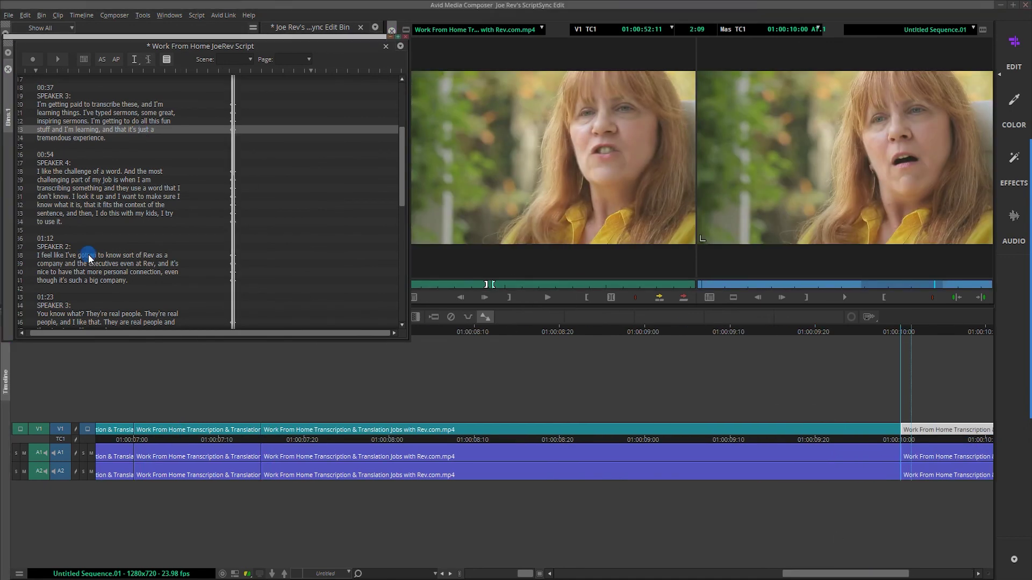
click(617, 408)
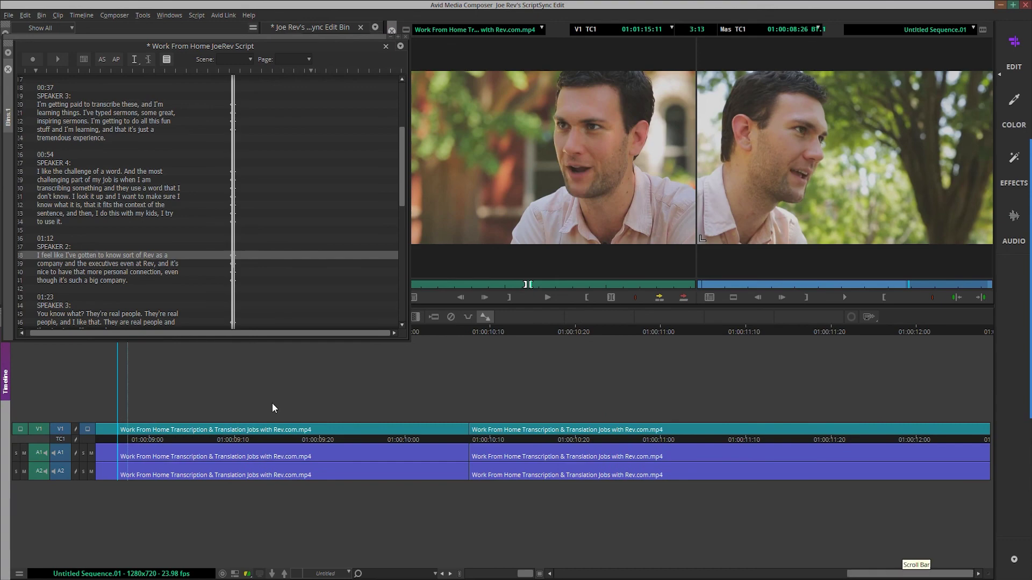
Load and play Speaker 3's take for the corrected line 45 passage
scroll(88, 269, down, 2)
click(88, 278)
click(548, 295)
scroll(83, 223, down, 4)
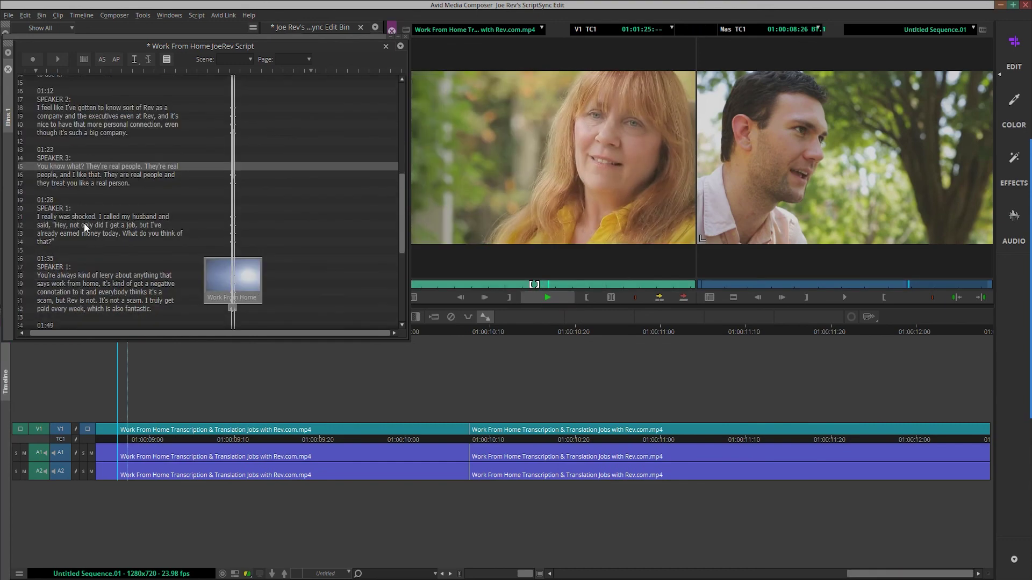